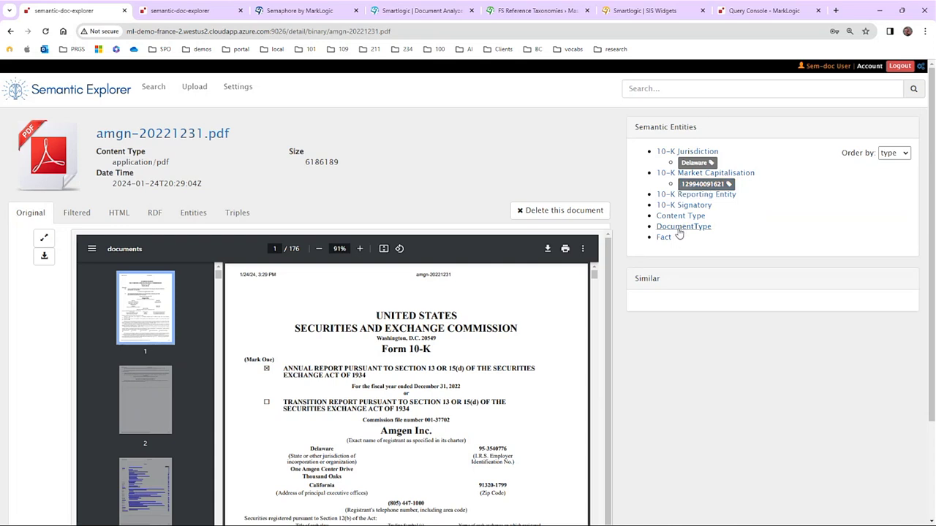
# - Examine the 10-K Reporting Entity and 10-K Signatory values extracted from amgn-20221231.pdf, and collapse the signatory list
pyautogui.click(686, 194)
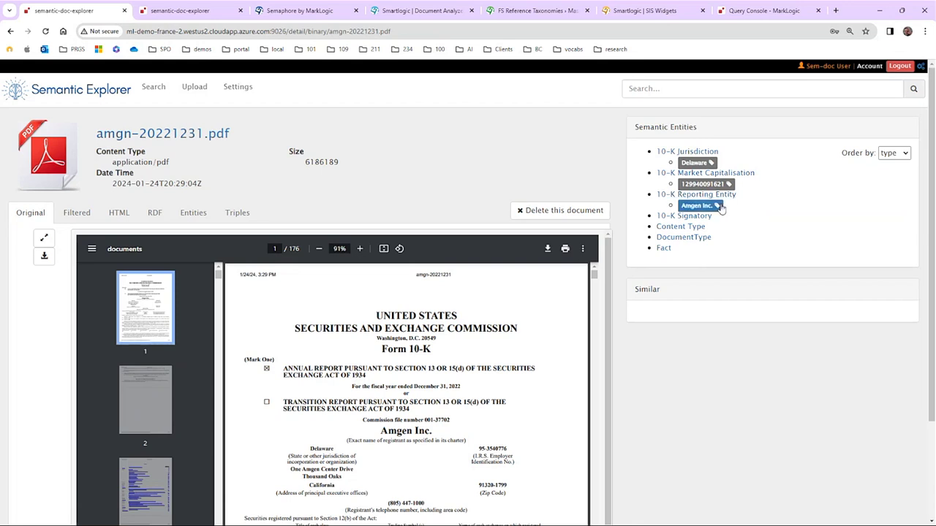
pyautogui.click(674, 218)
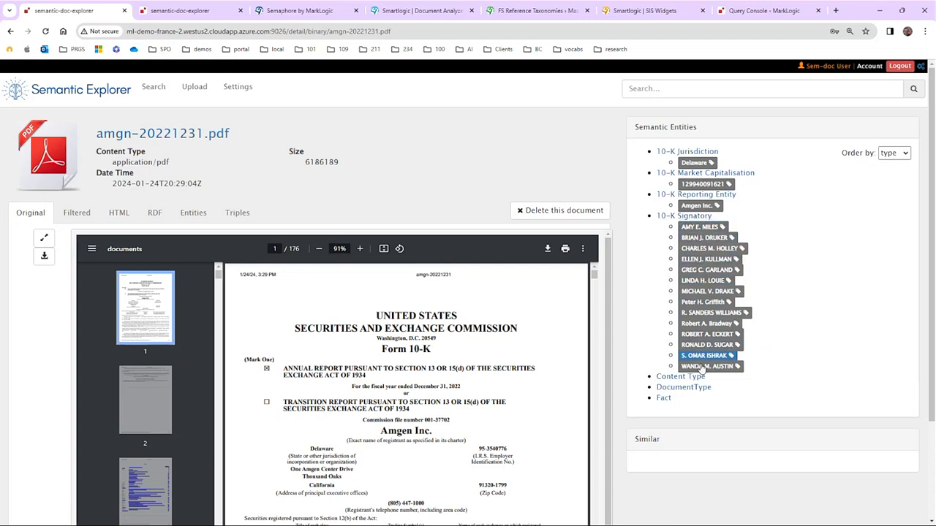
pyautogui.click(667, 218)
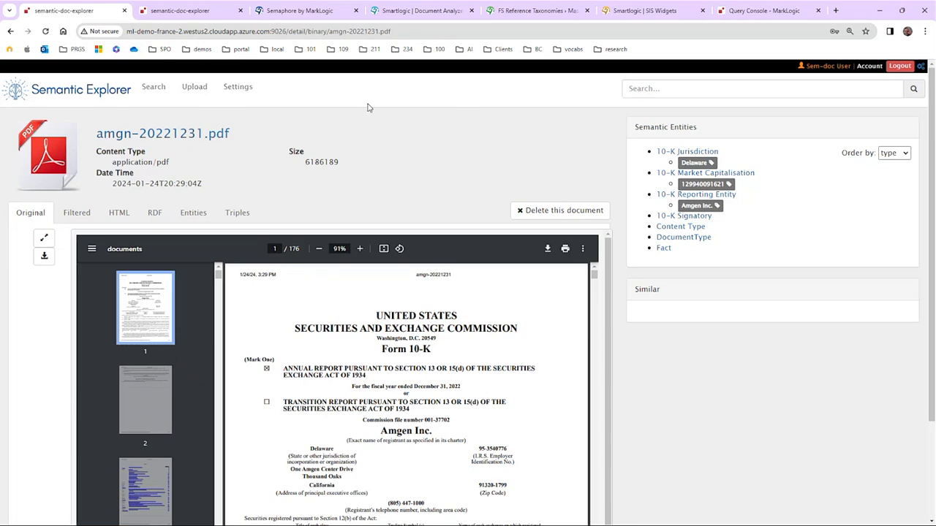
# - Return to the search page and look through the listed 10-K documents and facets
pyautogui.click(154, 88)
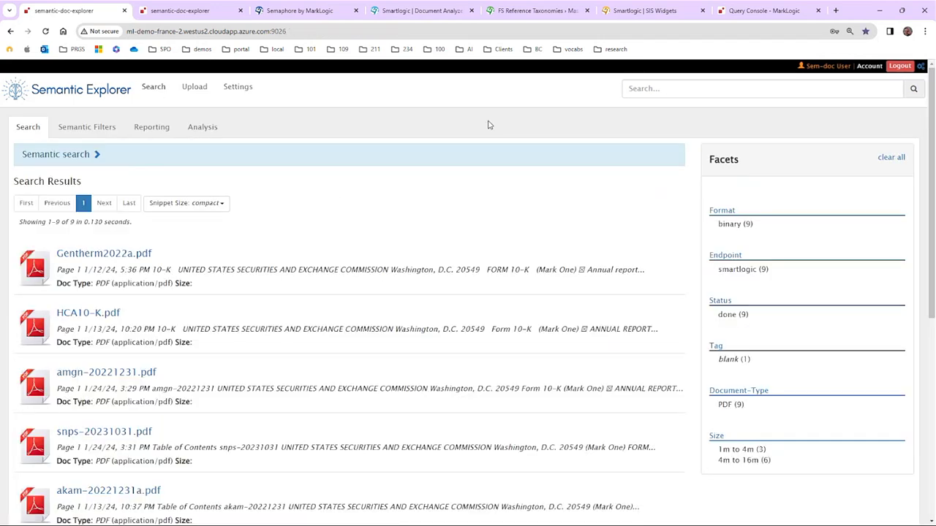
pyautogui.scroll(-2, 340, 376)
pyautogui.scroll(2, 340, 376)
# - Run the saved Companies per Jurisdiction analysis query and examine the Delaware and California rows in the result table
pyautogui.click(205, 128)
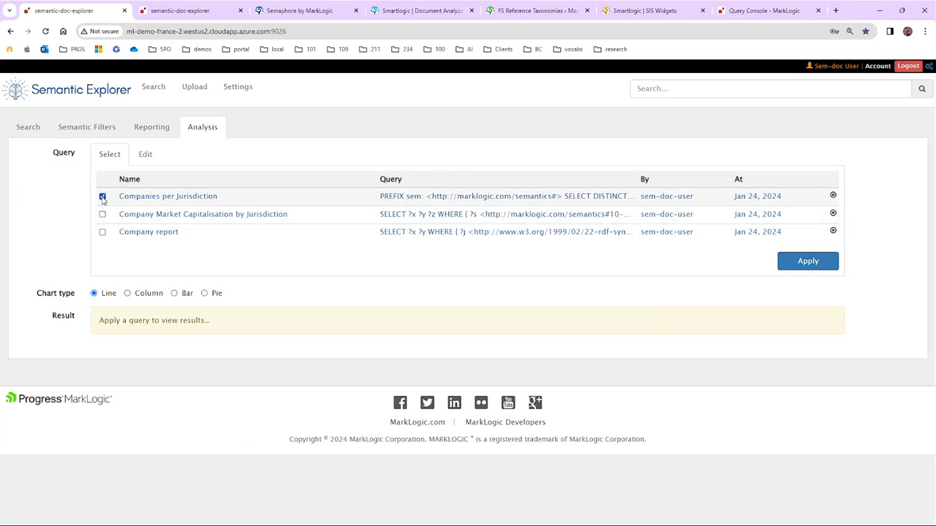
pyautogui.click(809, 263)
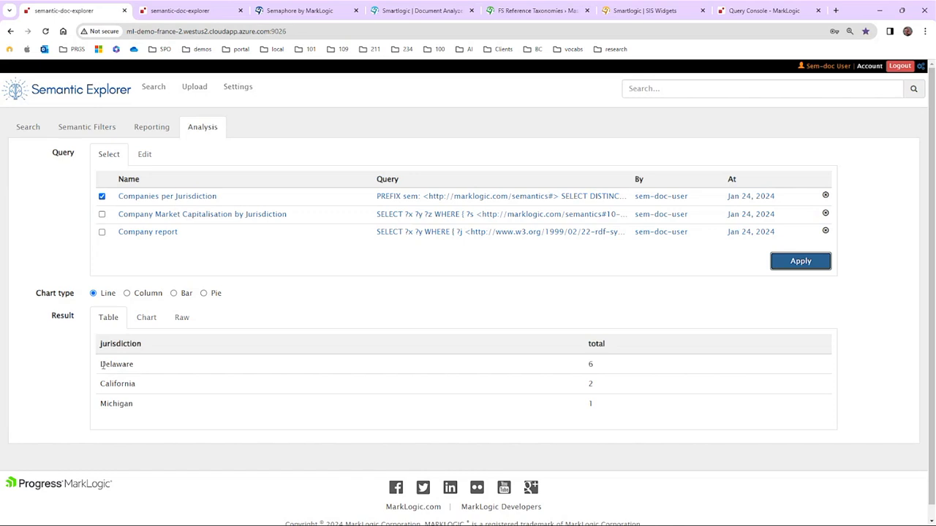
pyautogui.doubleClick(114, 365)
pyautogui.moveTo(604, 368); pyautogui.dragTo(115, 363)
pyautogui.click(112, 383)
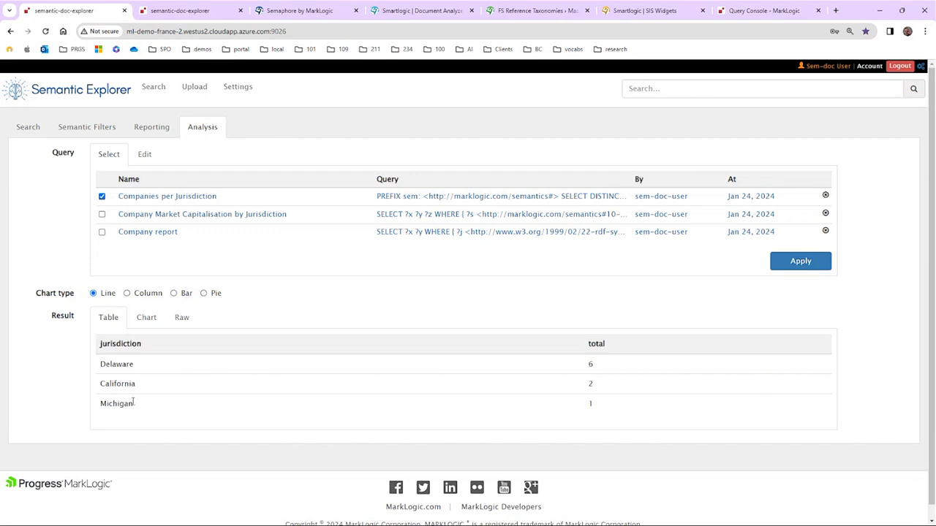
pyautogui.doubleClick(114, 380)
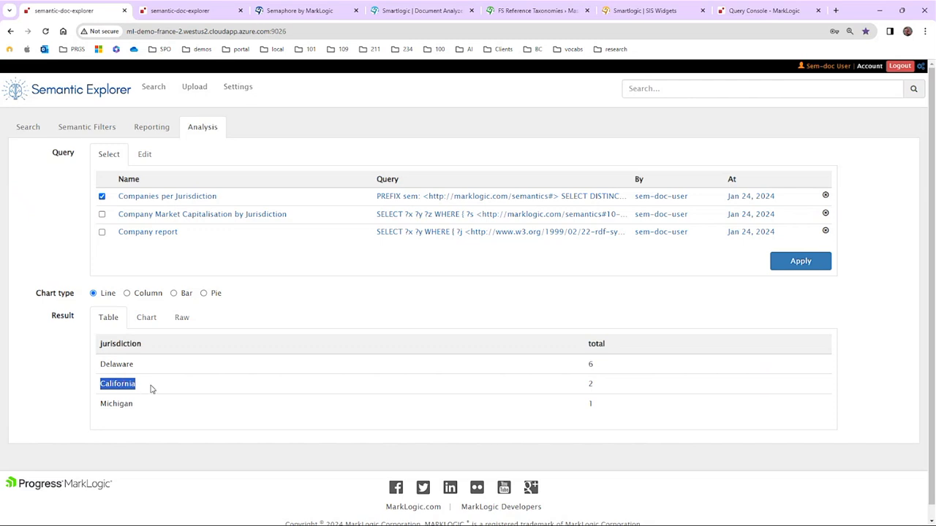
pyautogui.click(139, 390)
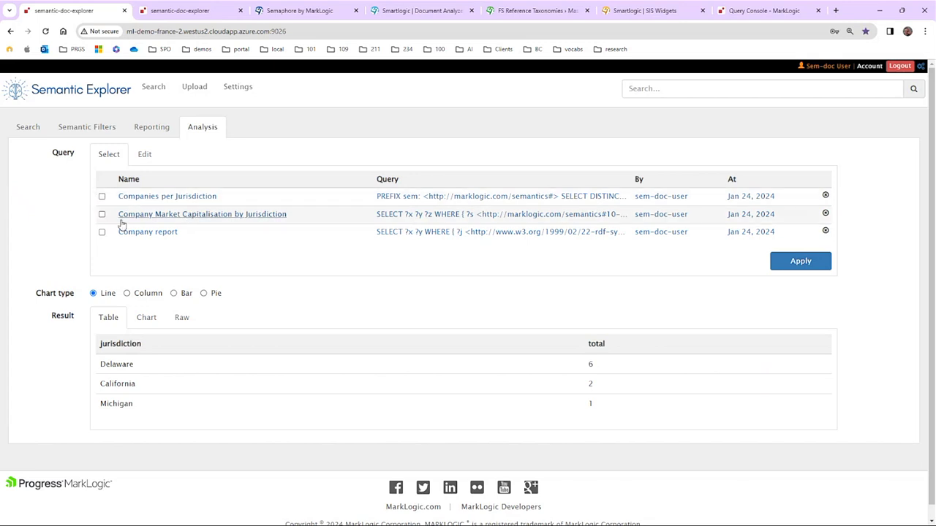
# - Run the saved Company Market Capitalisation by Jurisdiction query and compare the companies' values in the result table
pyautogui.click(801, 262)
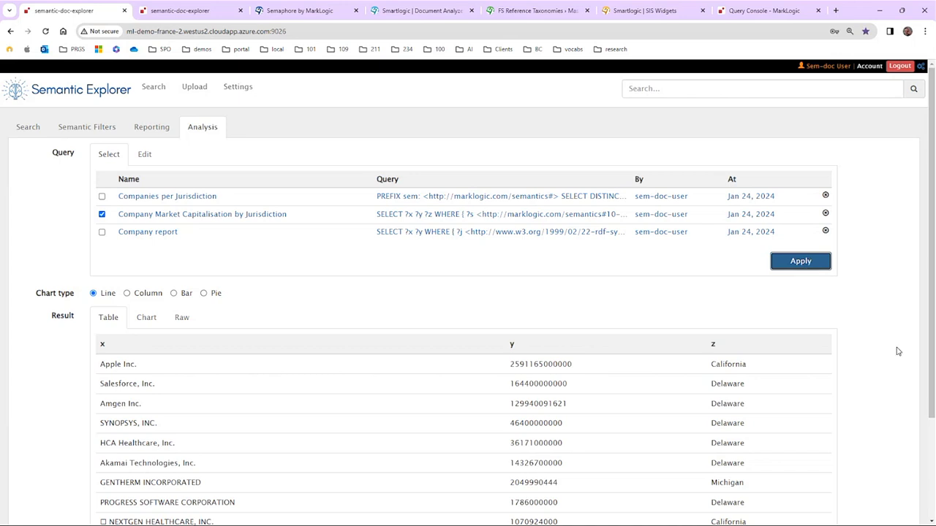
pyautogui.scroll(-2, 899, 350)
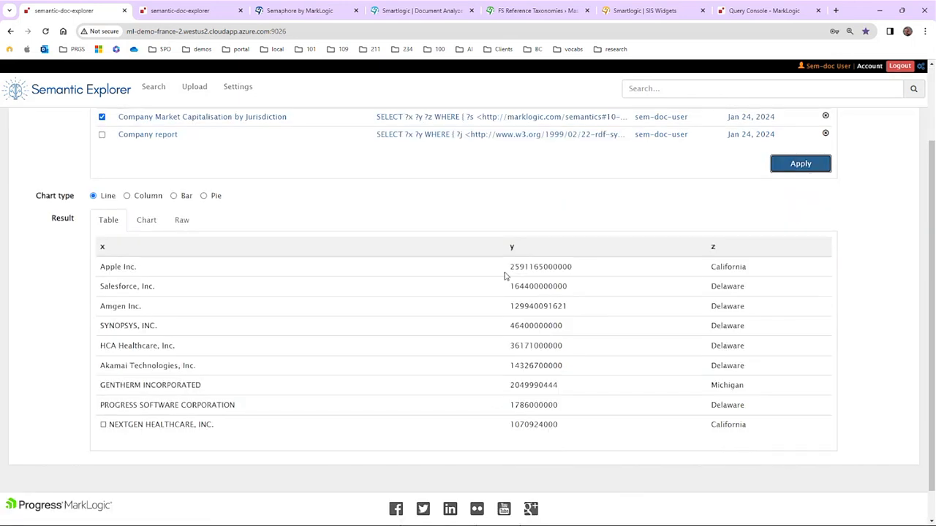
pyautogui.click(511, 270)
pyautogui.doubleClick(538, 270)
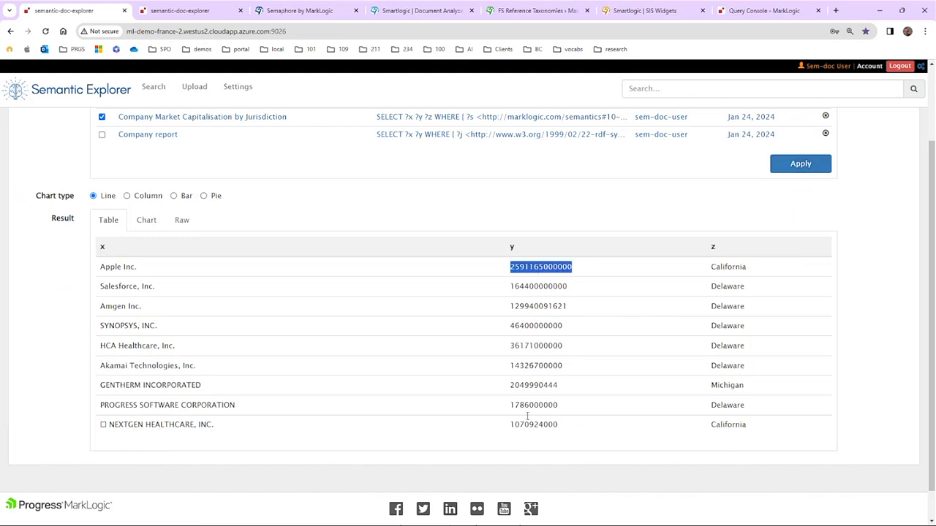
pyautogui.click(526, 288)
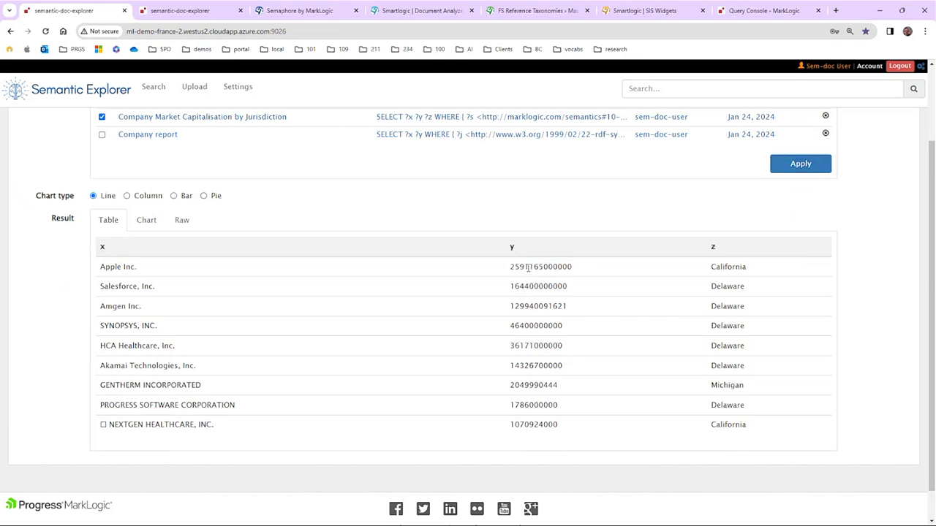
pyautogui.doubleClick(529, 269)
pyautogui.doubleClick(528, 286)
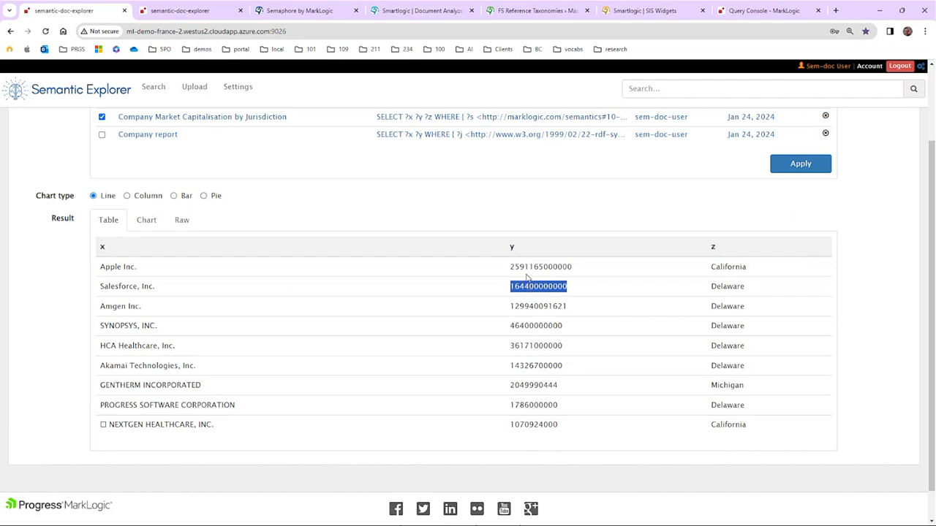
pyautogui.doubleClick(528, 268)
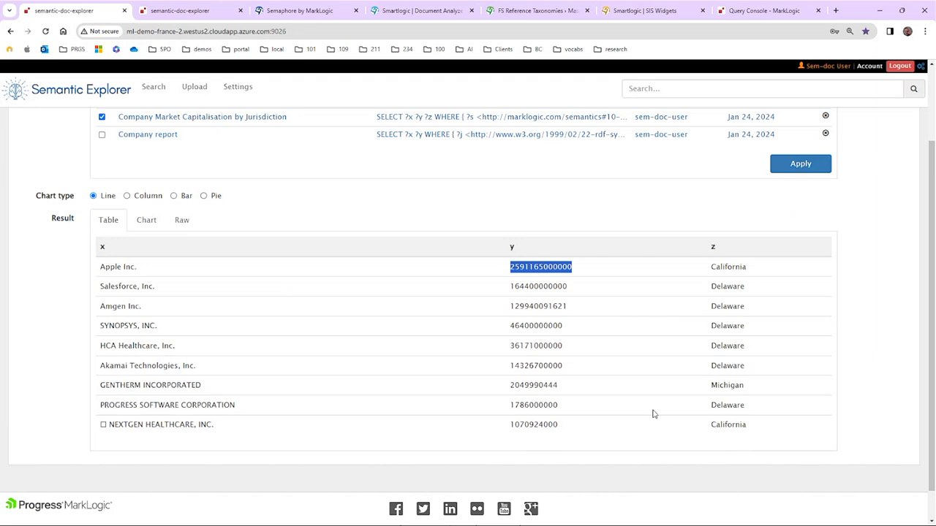
pyautogui.scroll(2, 577, 336)
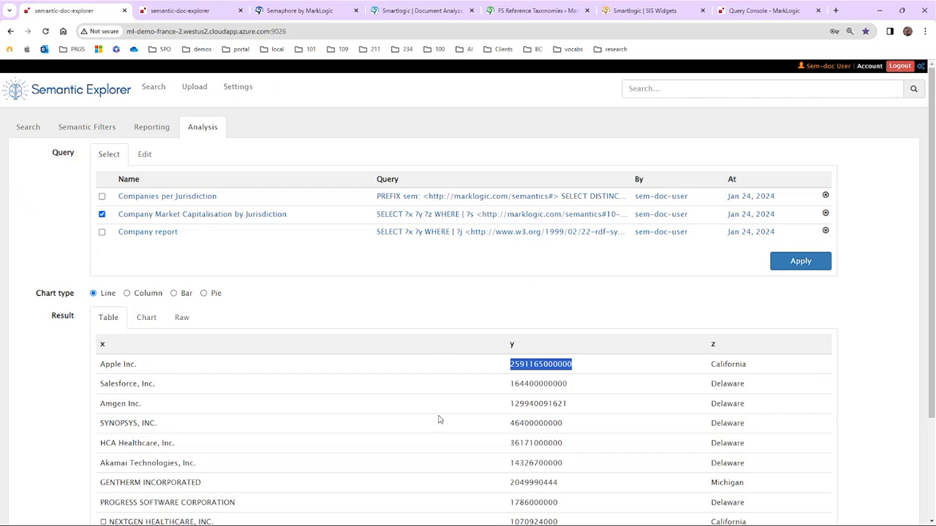
pyautogui.scroll(-3, 429, 414)
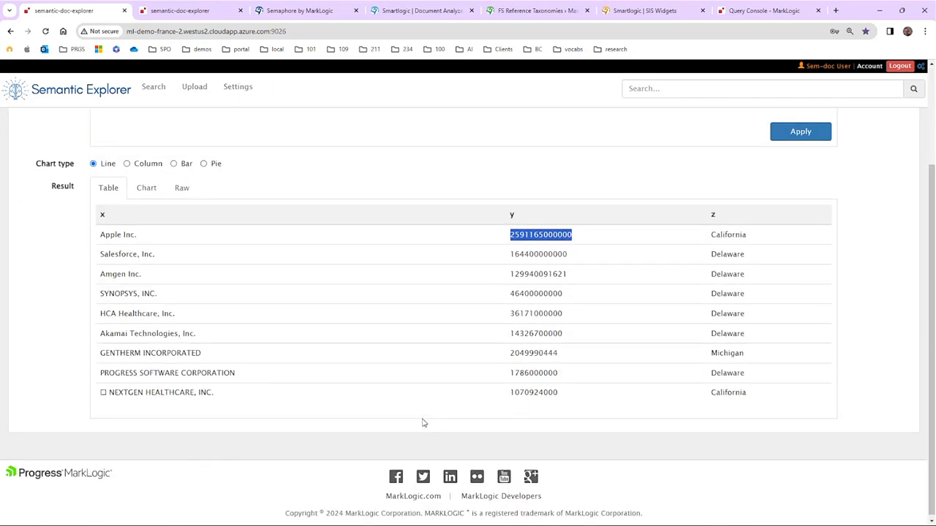
pyautogui.scroll(2, 424, 420)
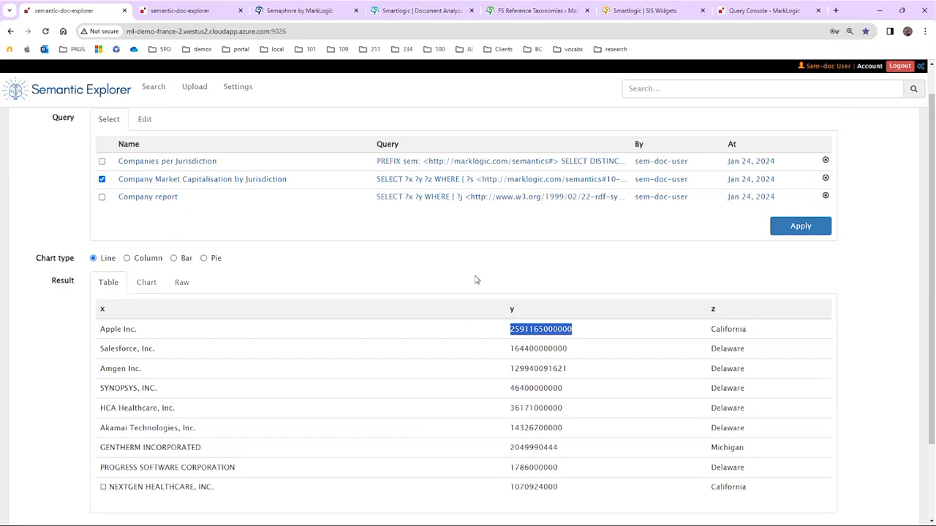
pyautogui.scroll(-3, 460, 365)
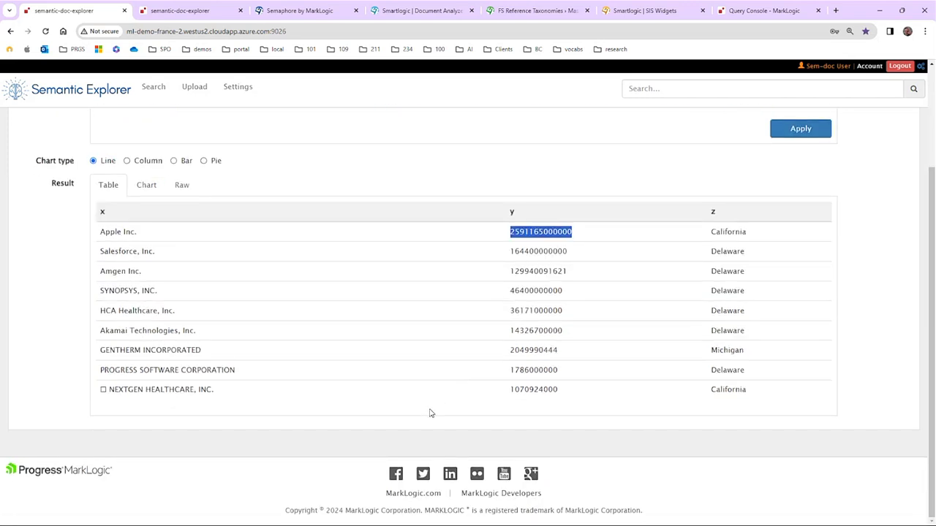
pyautogui.scroll(3, 429, 414)
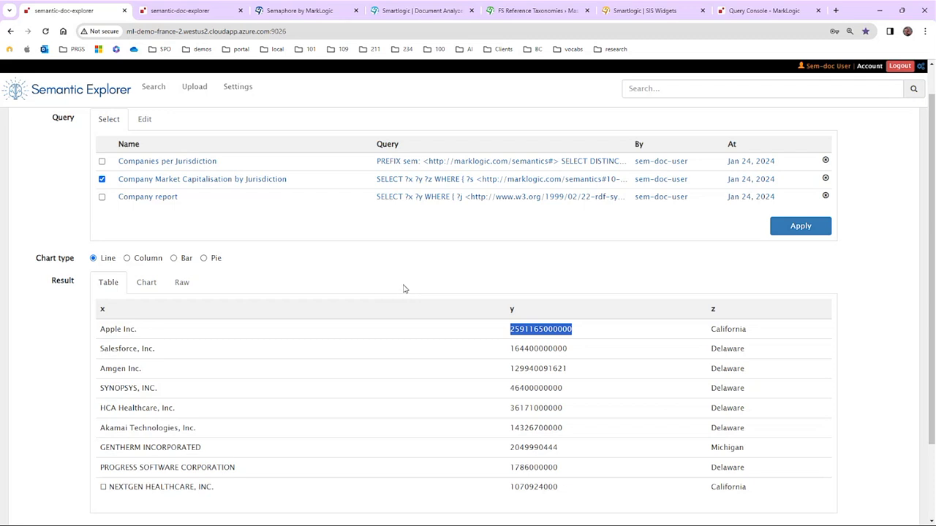
# - Switch to Semaphore and open the Smartlogic Cloud Classification Language Service for classifying documents
pyautogui.click(300, 11)
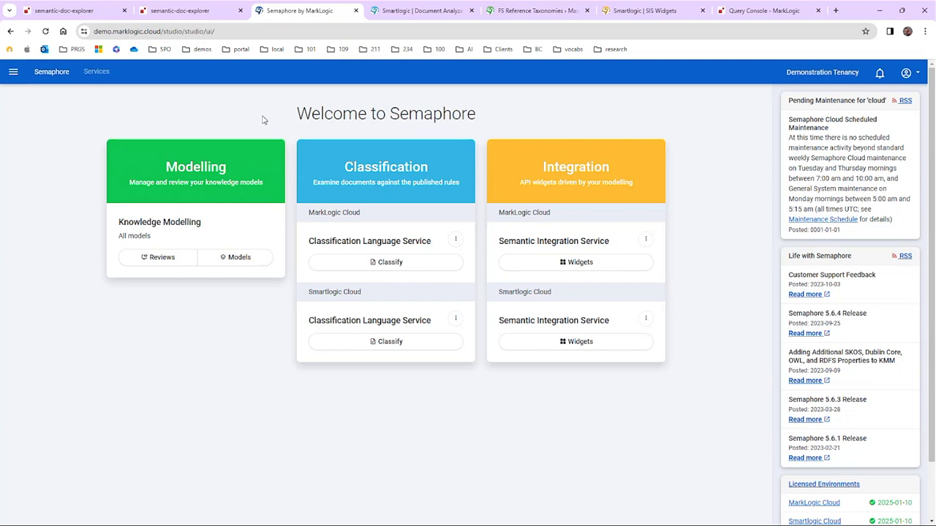
pyautogui.moveTo(292, 115); pyautogui.dragTo(492, 115)
pyautogui.click(500, 115)
pyautogui.click(395, 344)
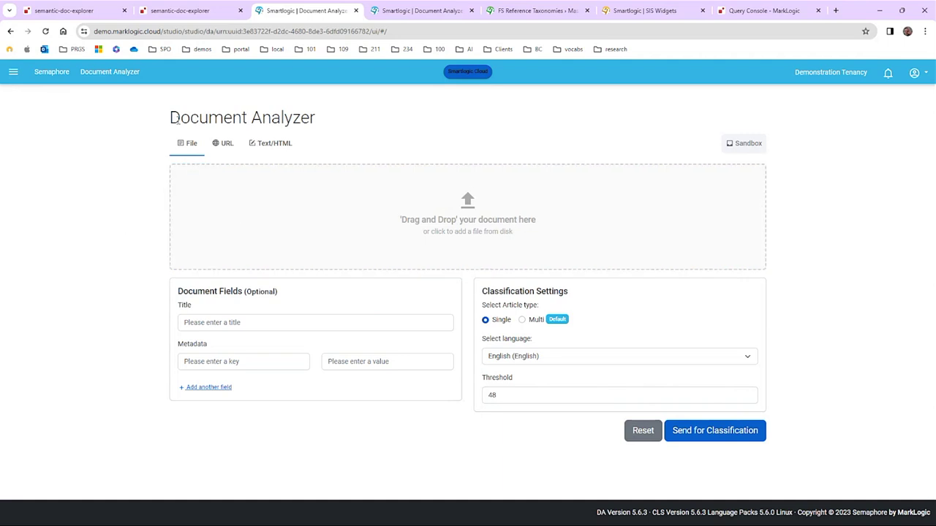
# - Add HCA10-Ks.pdf to the Document Analyzer and send it for classification
pyautogui.moveTo(170, 117); pyautogui.dragTo(330, 123)
pyautogui.click(334, 118)
pyautogui.moveTo(332, 241); pyautogui.dragTo(470, 229)
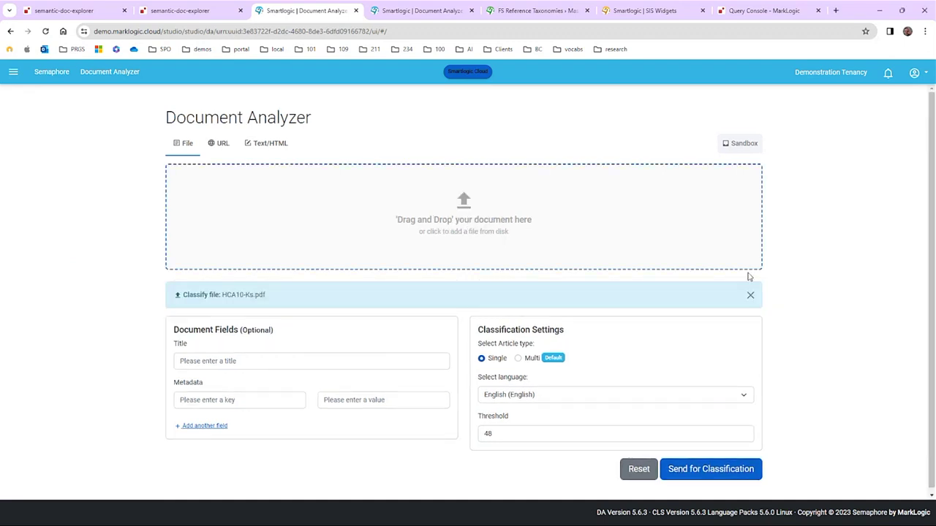
pyautogui.click(705, 472)
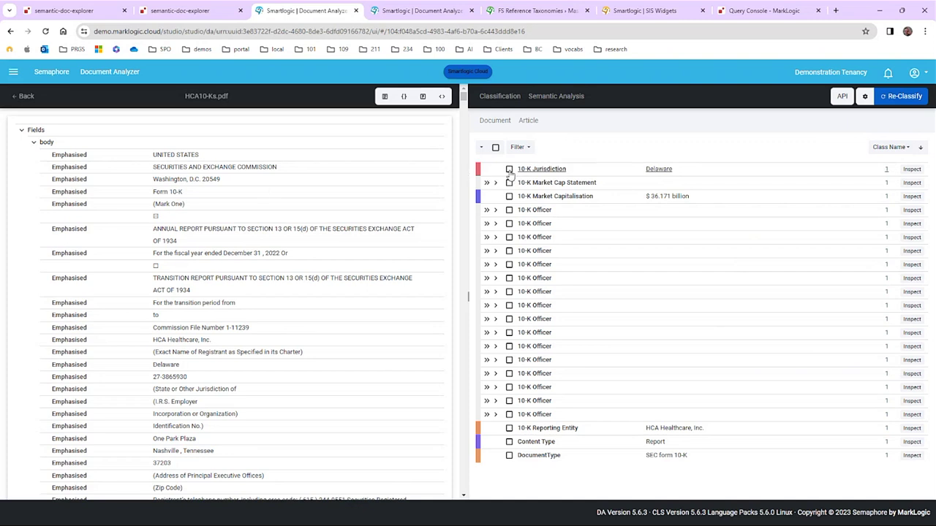
# - Highlight the source text for the 10-K Jurisdiction and 10-K Market Capitalisation classes one at a time, clearing each highlight
pyautogui.click(510, 170)
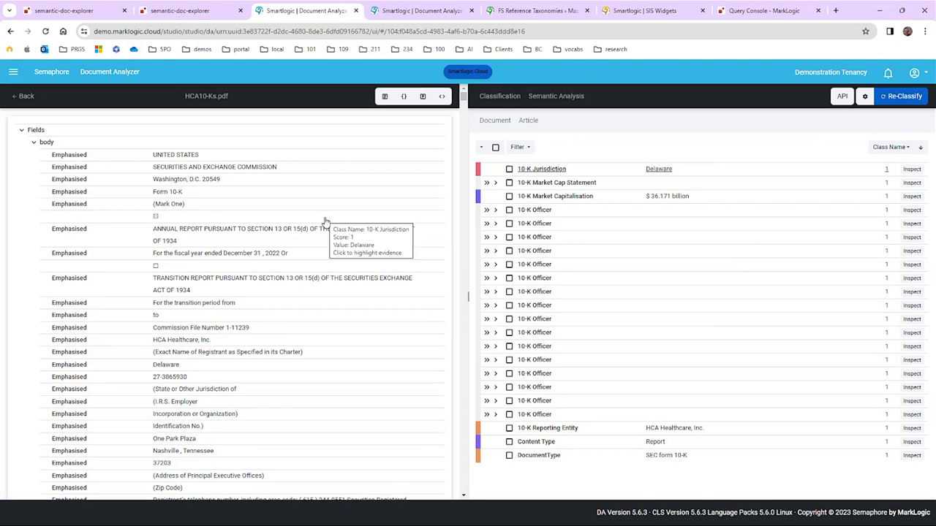
pyautogui.scroll(-1, 313, 265)
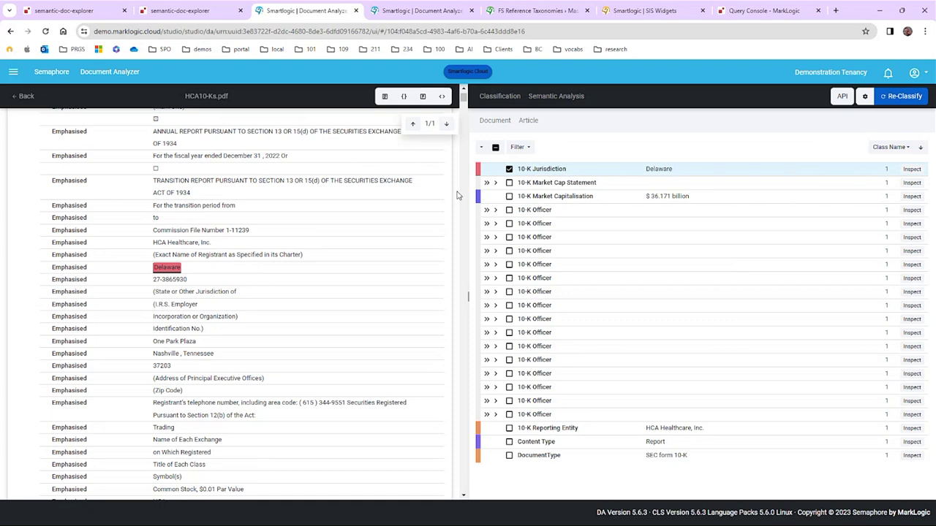
pyautogui.click(509, 170)
pyautogui.click(509, 198)
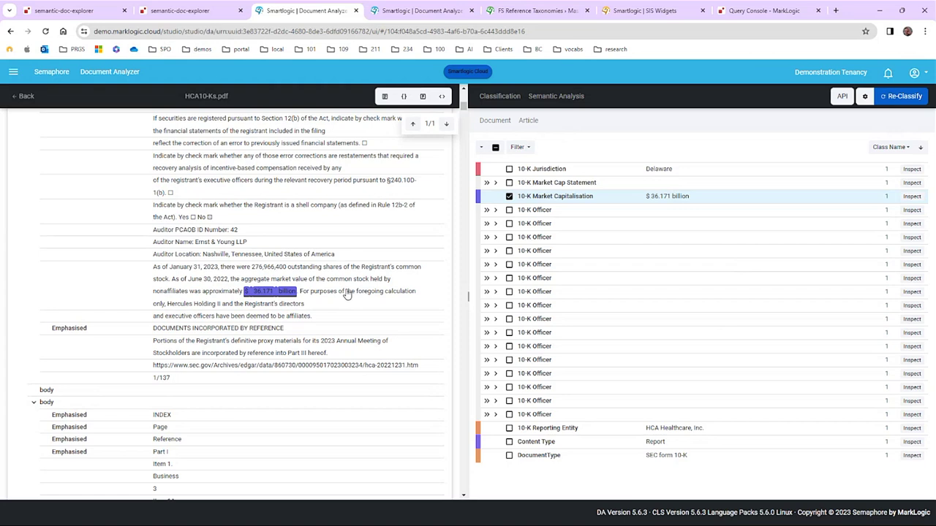
pyautogui.moveTo(340, 291)
pyautogui.click(509, 197)
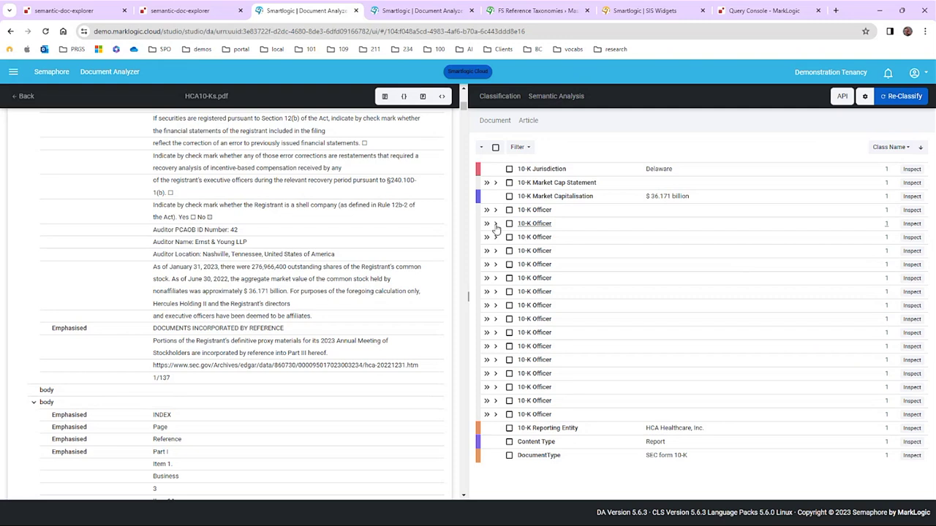
# - Expand the second 10-K Officer entry, highlight the evidence for its Name and CHRO Role, and examine the matching passage
pyautogui.click(495, 226)
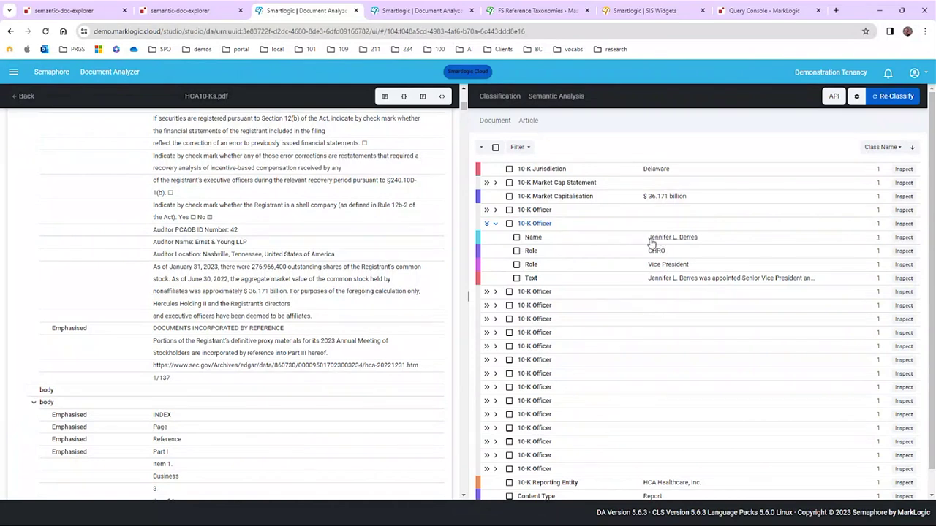
pyautogui.click(517, 239)
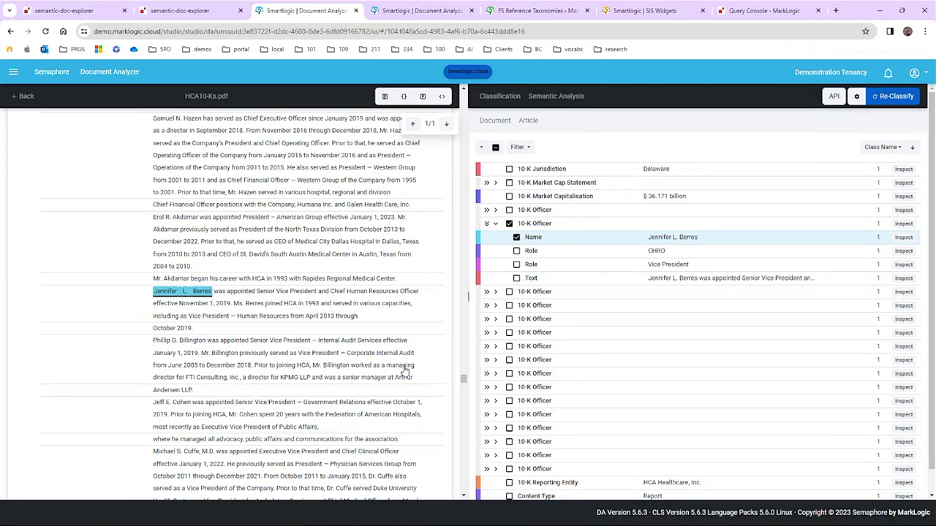
pyautogui.click(516, 251)
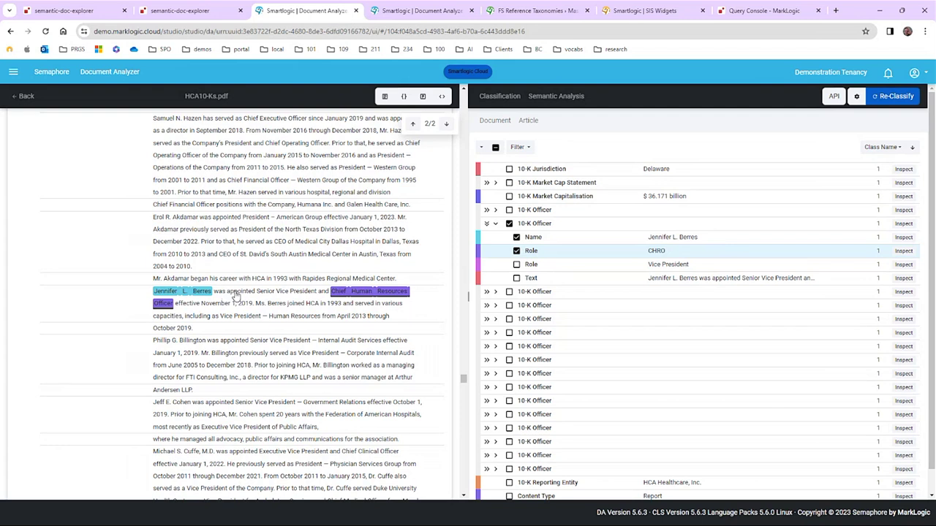
pyautogui.moveTo(236, 295)
pyautogui.moveTo(169, 293)
pyautogui.scroll(-1, 560, 308)
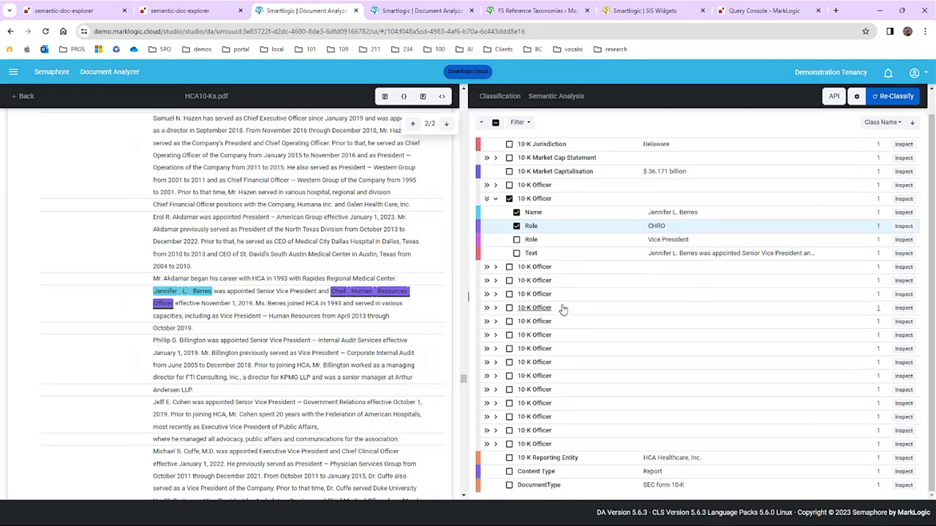
pyautogui.scroll(1, 560, 333)
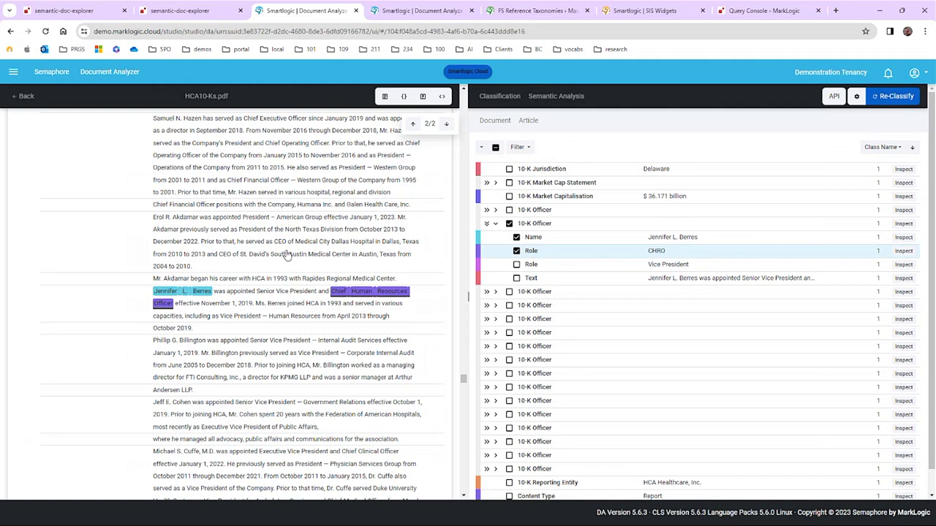
pyautogui.moveTo(286, 254)
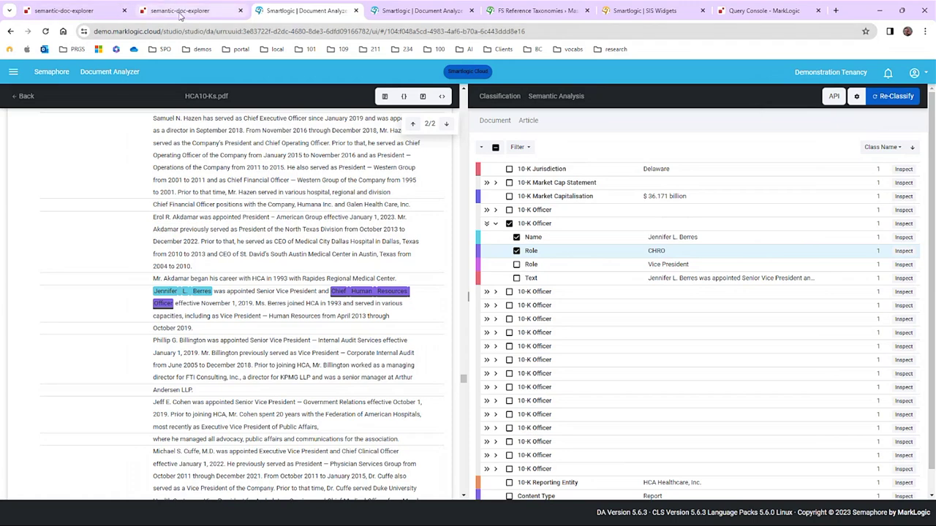
# - Switch back to the first Semantic Explorer page
pyautogui.click(94, 12)
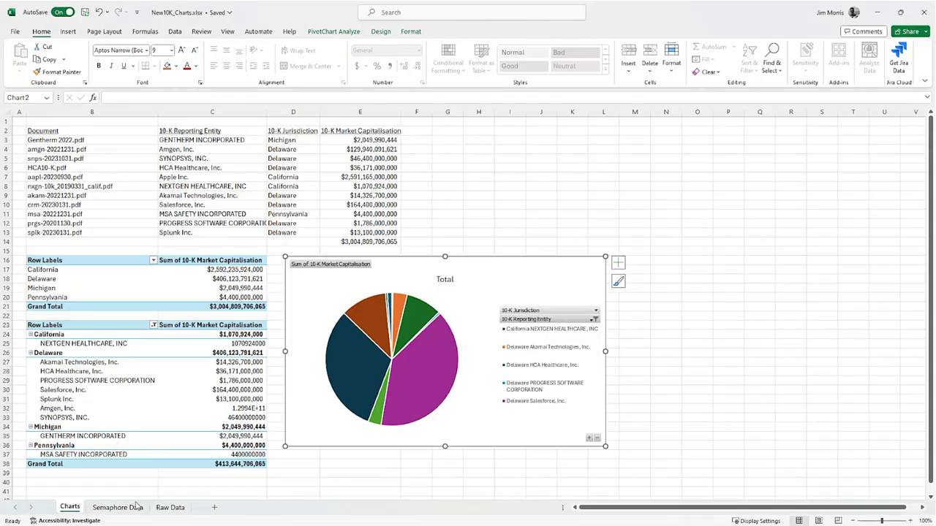
# - Open the Semaphore Data sheet and examine the document names and the Gentherm 2022.pdf content type, market capitalisation and jurisdiction rows
pyautogui.click(129, 507)
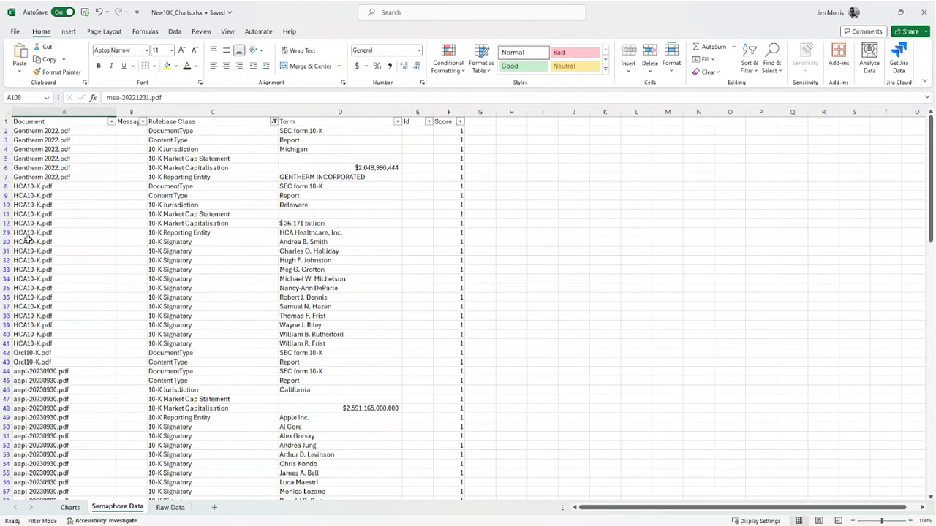
pyautogui.moveTo(26, 132); pyautogui.dragTo(29, 362)
pyautogui.click(44, 270)
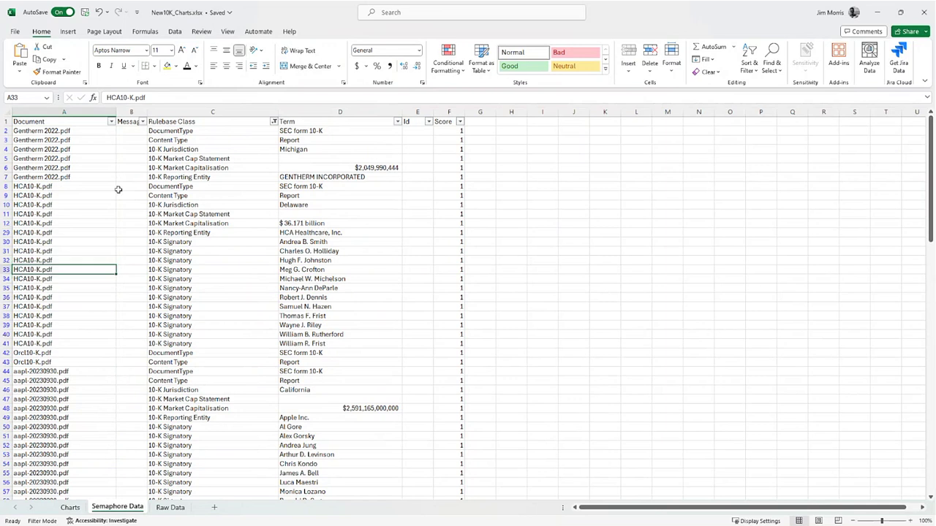
pyautogui.click(294, 140)
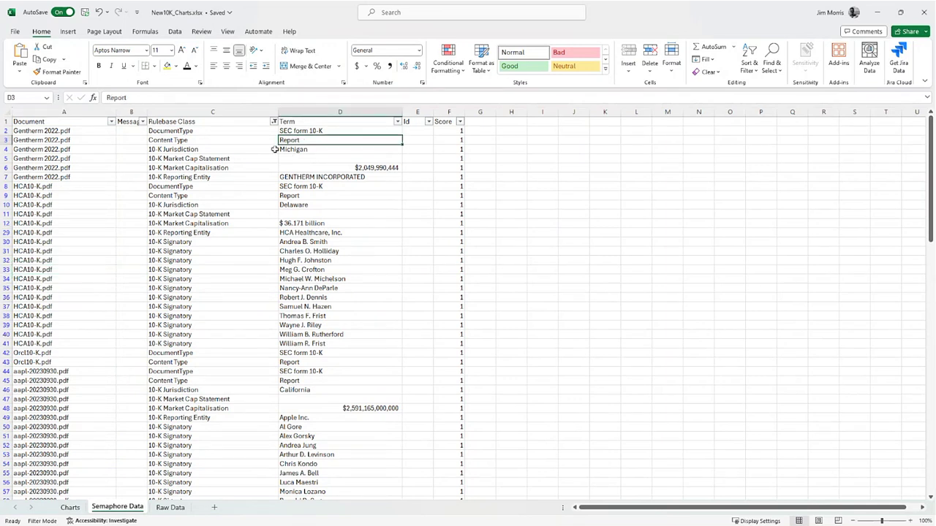
pyautogui.click(303, 167)
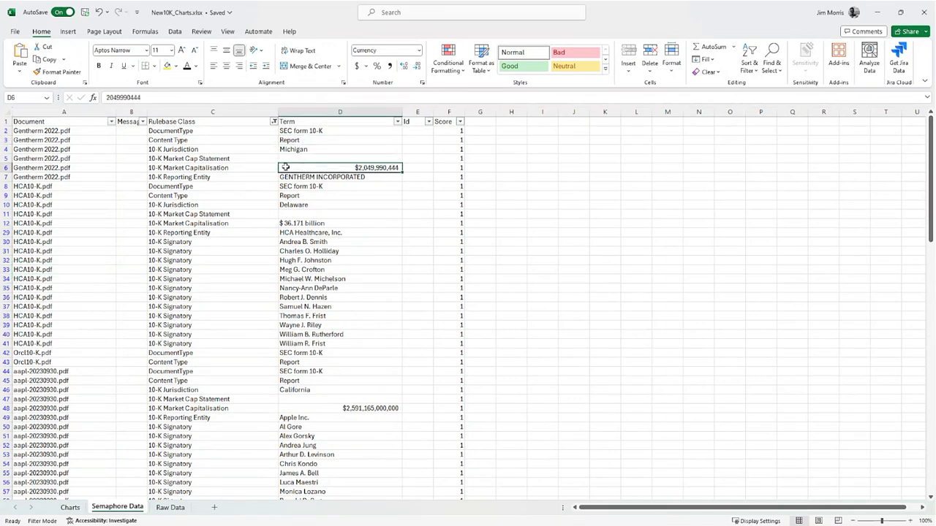
pyautogui.click(73, 167)
pyautogui.moveTo(73, 168)
pyautogui.mouseDown()
pyautogui.moveTo(318, 171)
pyautogui.moveTo(73, 150)
pyautogui.mouseUp()
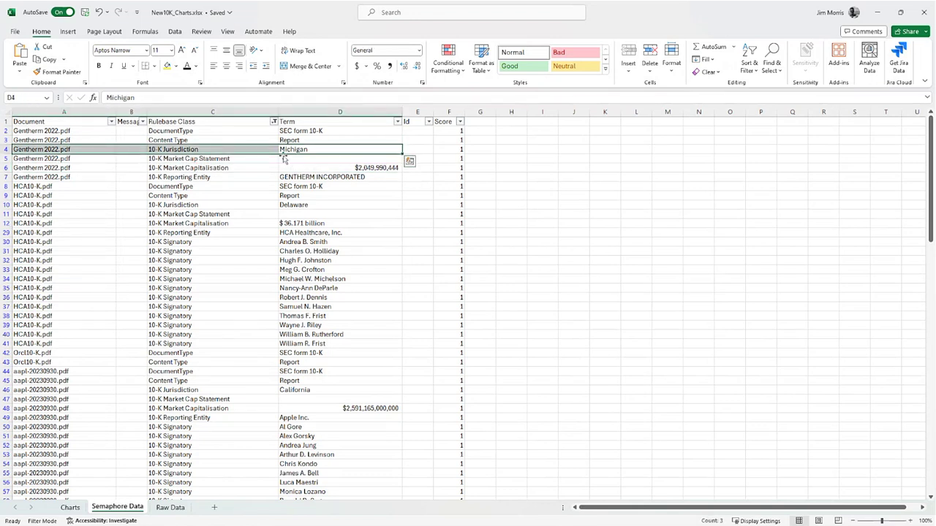
# - Examine the HCA10-K.pdf market capitalisation and 10-K Signatory terms, and look through the facts extracted from the remaining filings
pyautogui.click(304, 222)
pyautogui.click(167, 243)
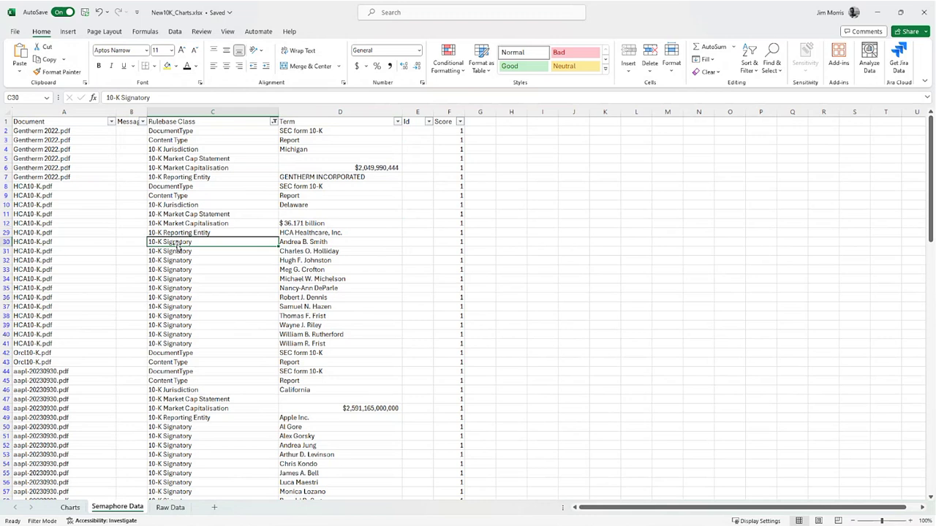
pyautogui.moveTo(317, 245); pyautogui.dragTo(308, 346)
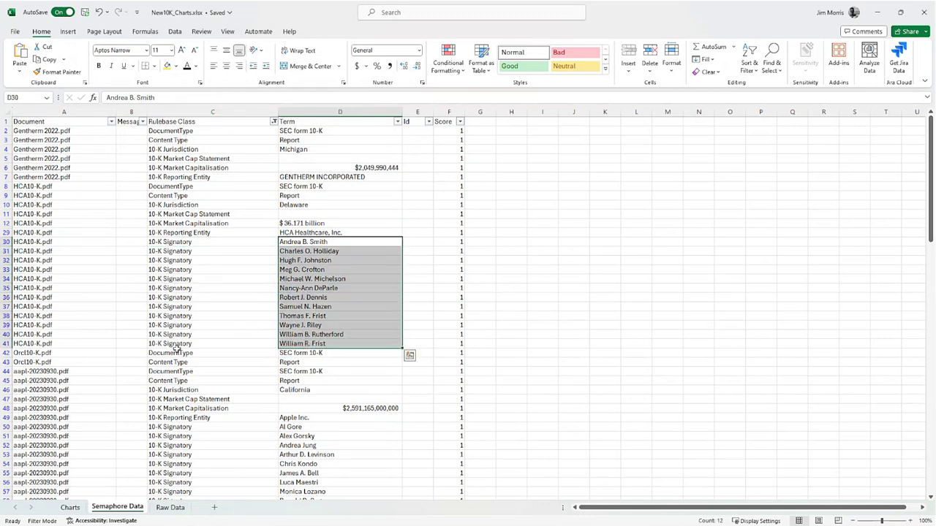
pyautogui.scroll(-20, 178, 309)
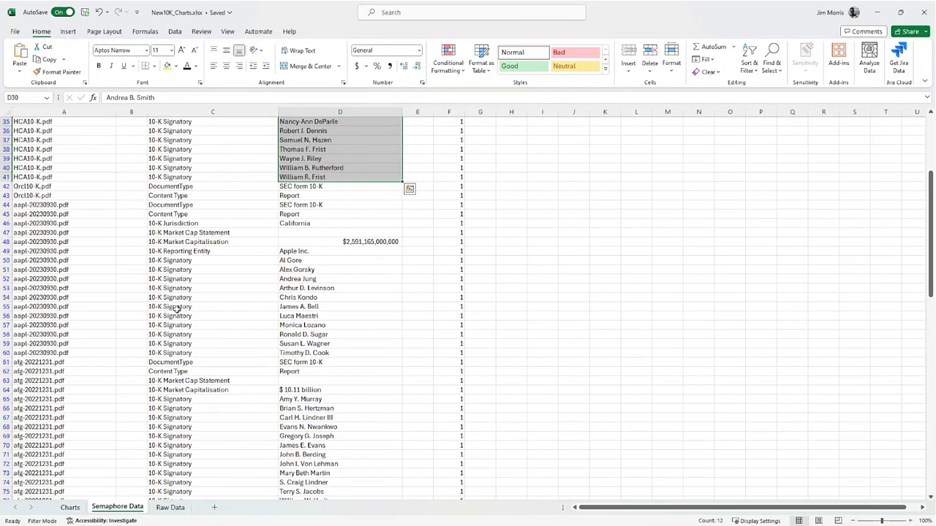
pyautogui.scroll(-15, 178, 309)
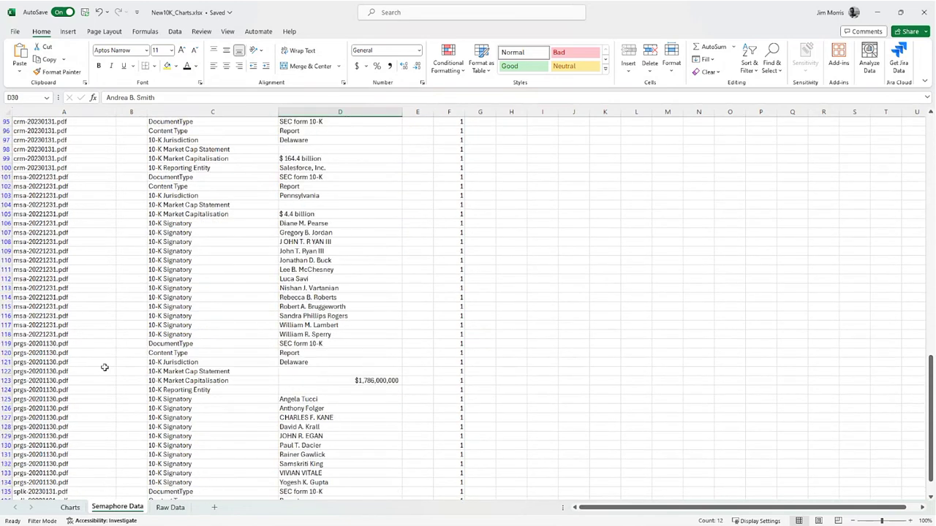
pyautogui.scroll(20, 178, 336)
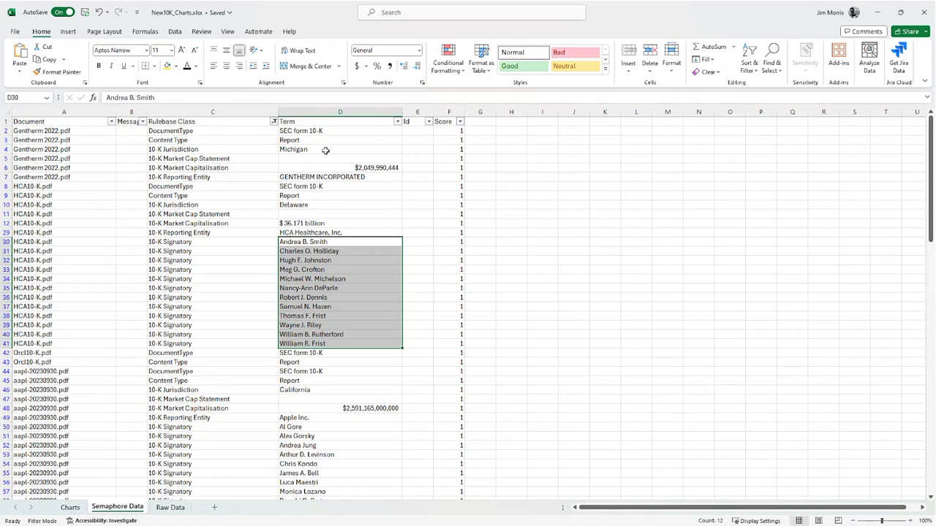
# - Check the Gentherm jurisdiction and market capitalisation terms again, and return to the Charts sheet
pyautogui.click(293, 149)
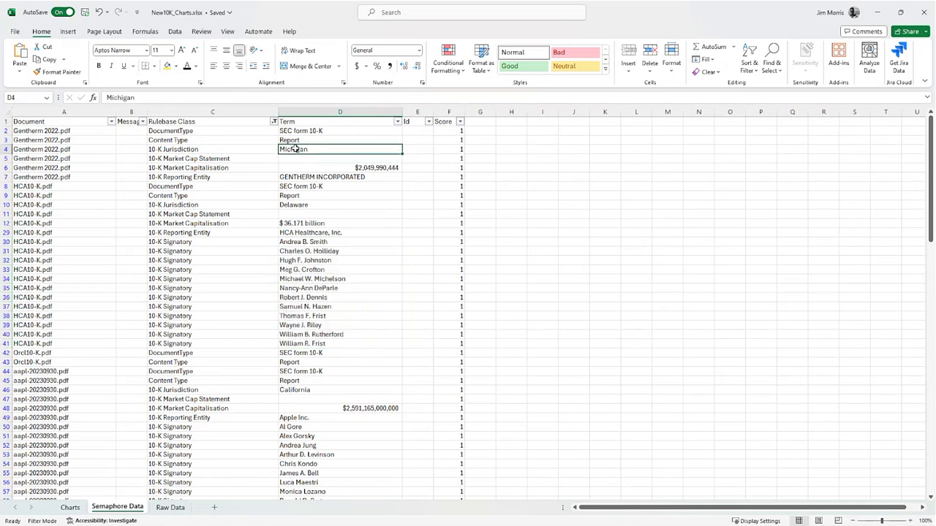
pyautogui.click(291, 168)
pyautogui.click(287, 147)
pyautogui.click(71, 507)
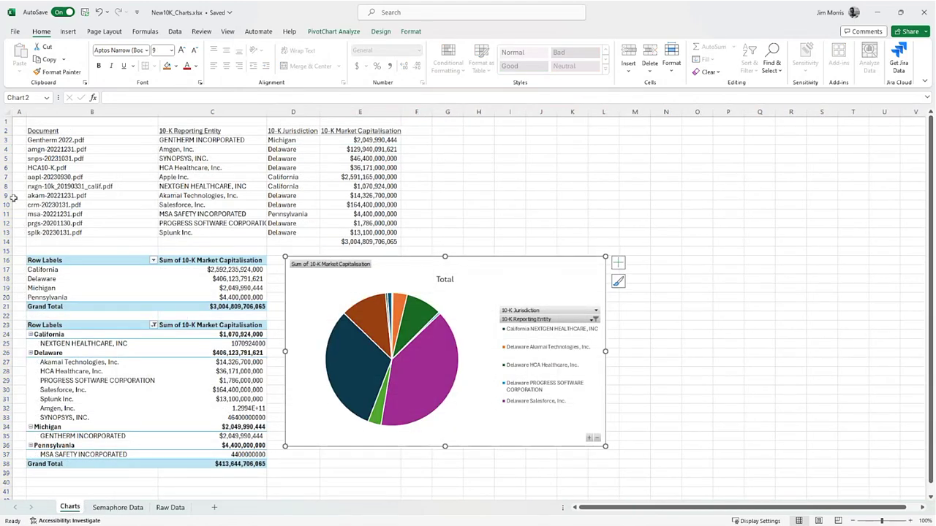
# - Include Apple Inc. in the pie chart's 10-K Reporting Entity filter
pyautogui.click(595, 320)
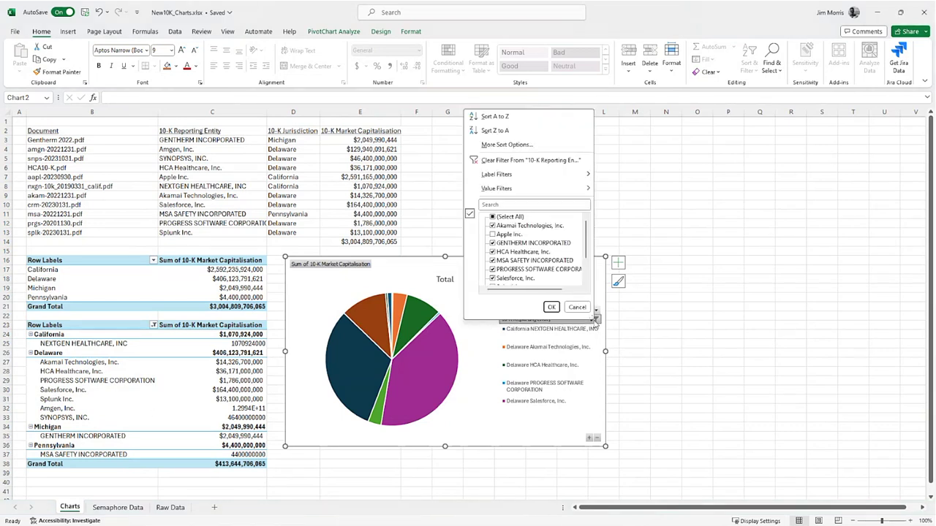
pyautogui.click(492, 235)
pyautogui.click(551, 308)
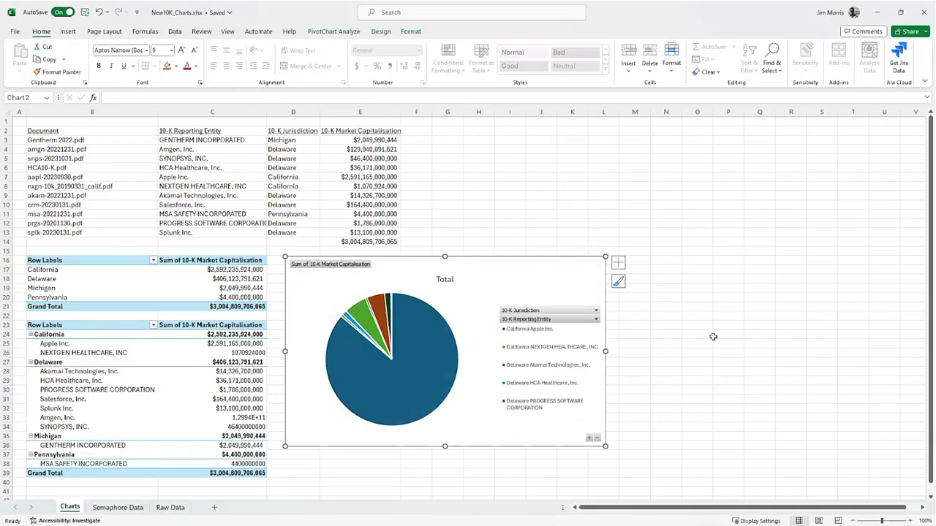
pyautogui.moveTo(370, 386)
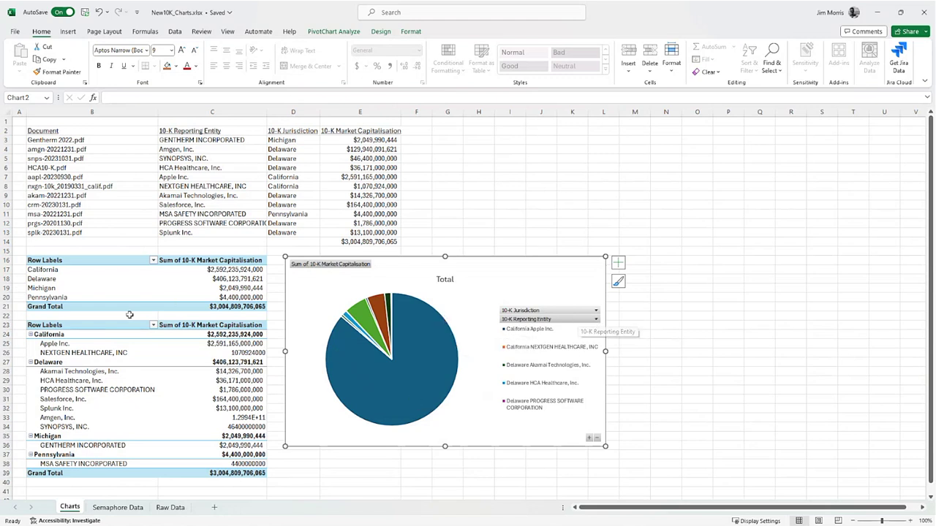
# - Exclude Apple Inc. from the pie chart's 10-K Reporting Entity filter, and deselect the chart
pyautogui.click(596, 320)
pyautogui.click(503, 233)
pyautogui.click(554, 306)
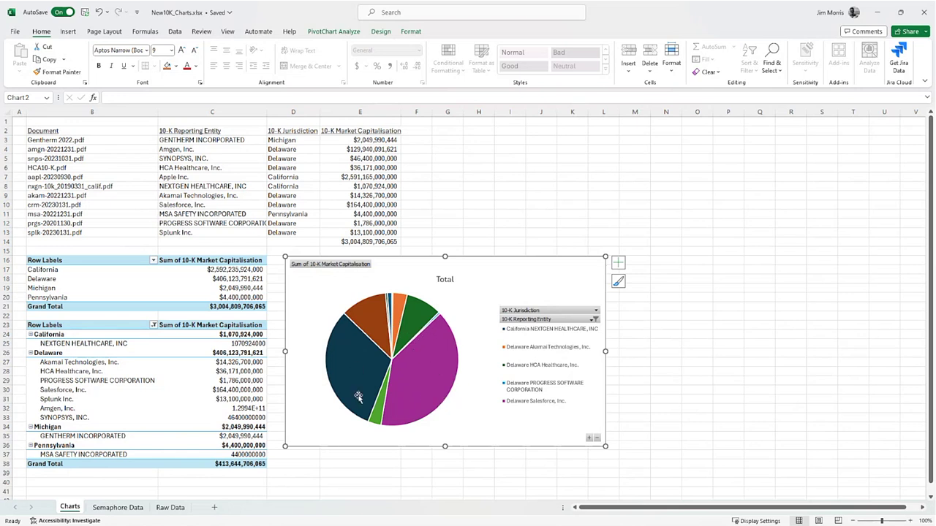
pyautogui.moveTo(422, 395)
pyautogui.click(697, 315)
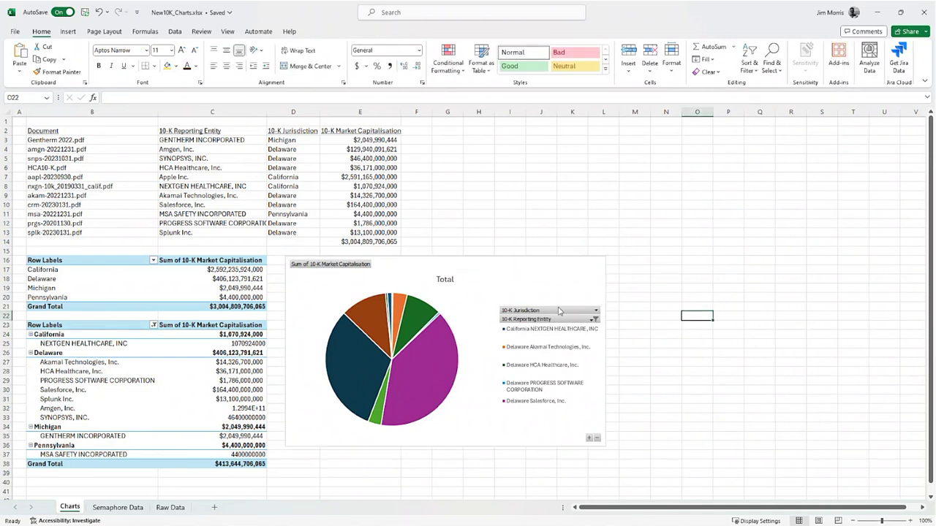